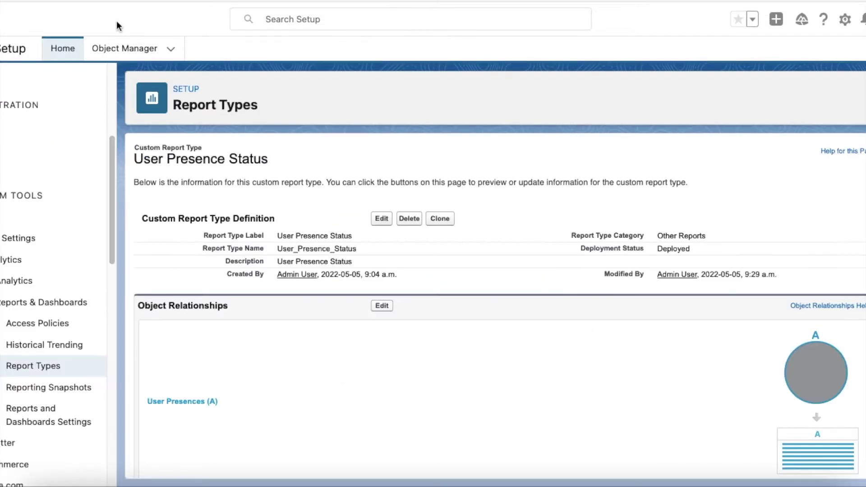
Check the User Presence Status report type's Object Relationships, then go to the Active Agents Presence Status Report.
scroll(228, 168, "down", 1)
scroll(227, 165, "up", 1)
left_click_drag(213, 151, 134, 149)
scroll(222, 240, "down", 1)
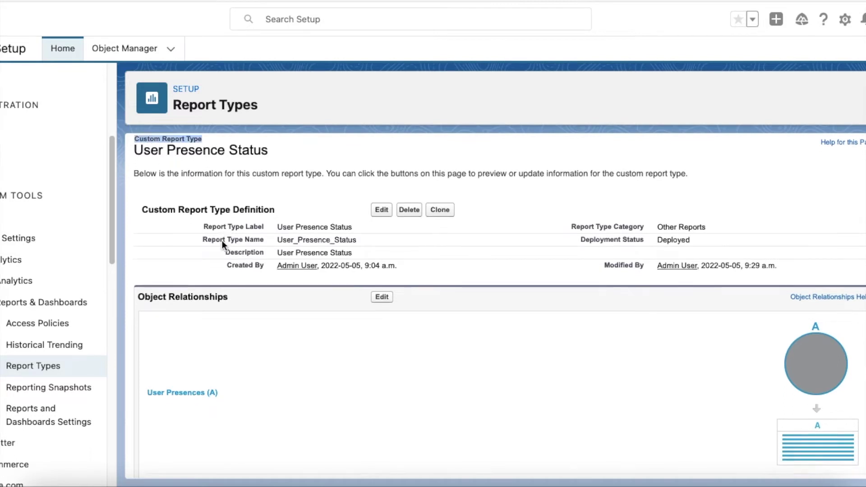
scroll(222, 240, "down", 2)
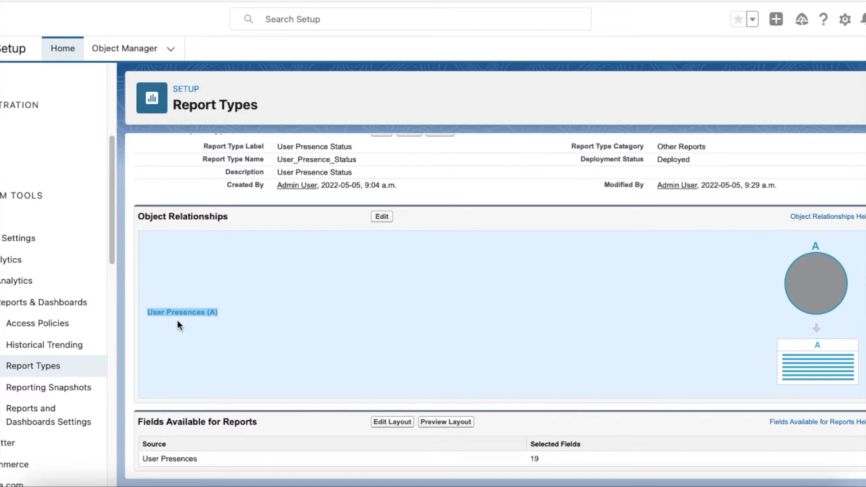
left_click(226, 1)
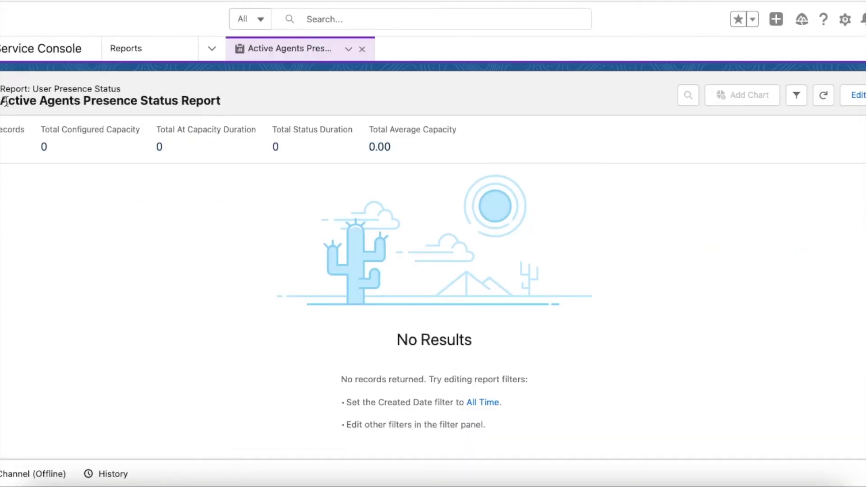
Inspect the Active Agents report's title and filters, then refresh its results.
left_click_drag(15, 101, 162, 112)
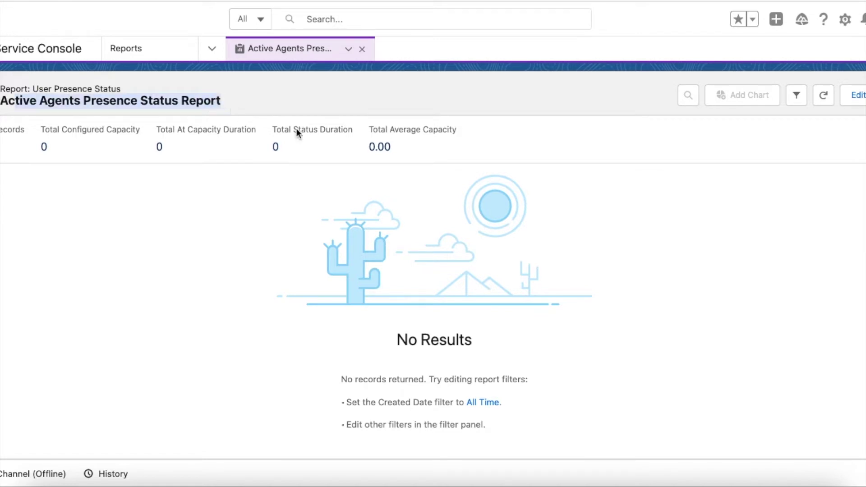
left_click(797, 95)
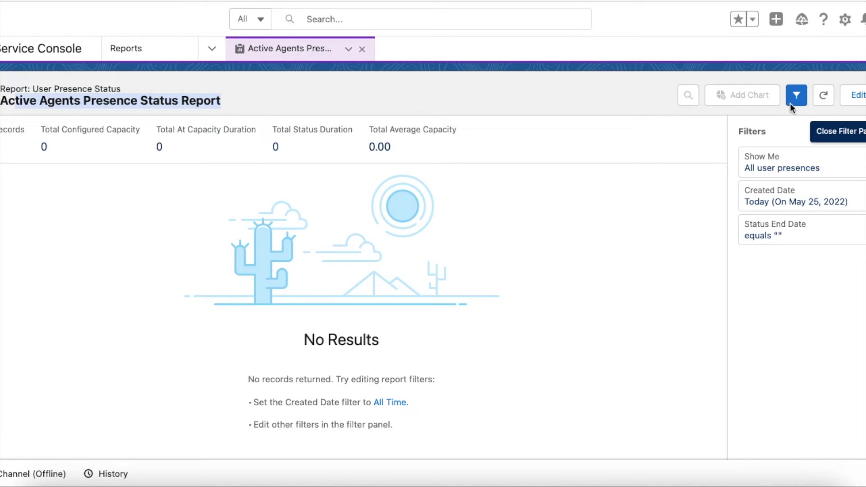
left_click(824, 95)
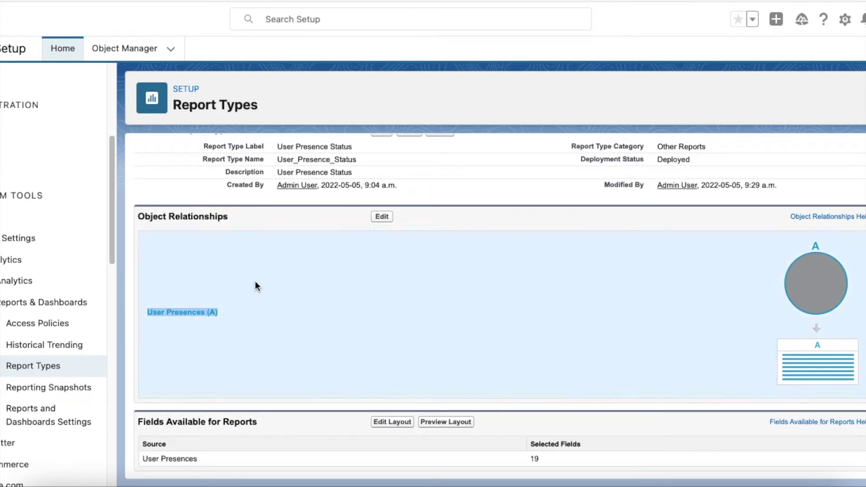
Add the lookup field User: Division to the User Presence Status layout and save it.
left_click(392, 422)
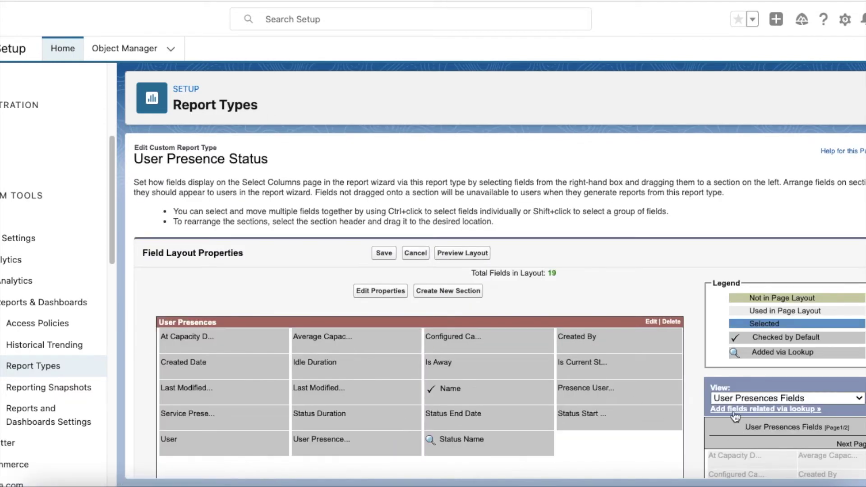
left_click(779, 411)
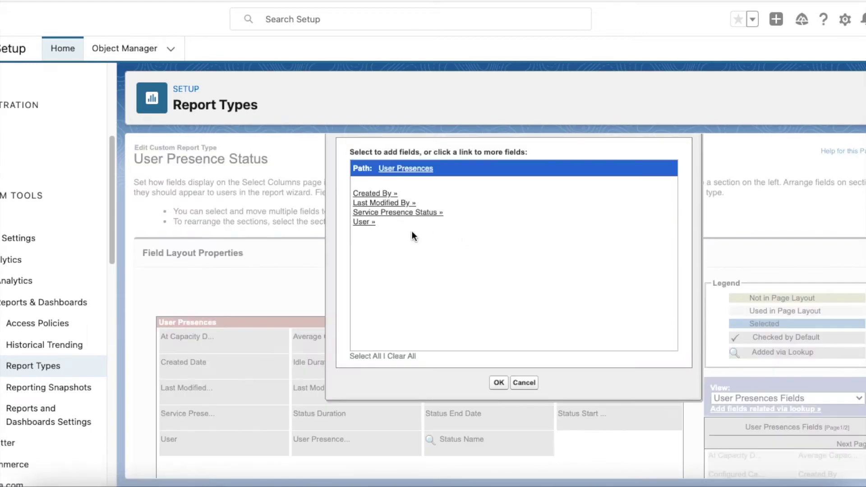
left_click(362, 222)
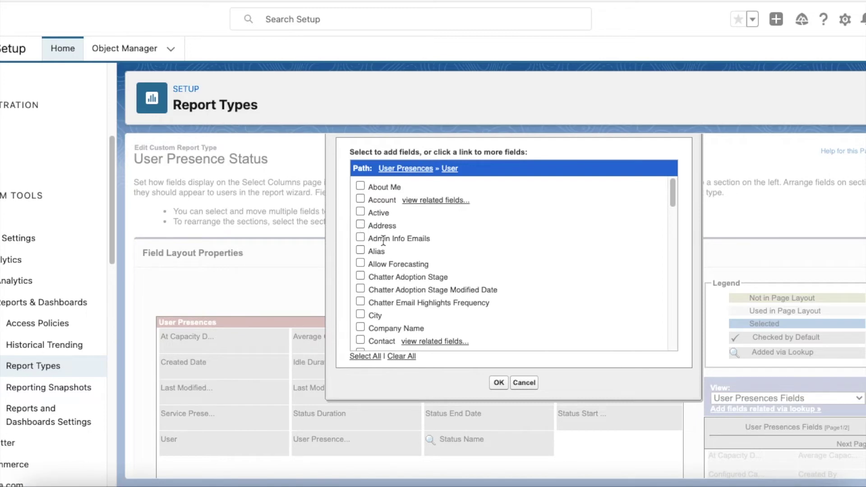
scroll(460, 271, "down", 2)
scroll(461, 272, "down", 5)
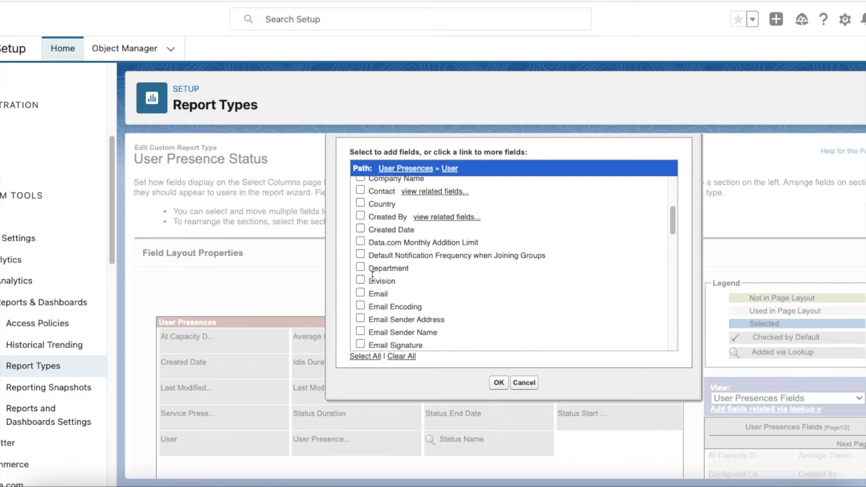
left_click(360, 280)
left_click(499, 384)
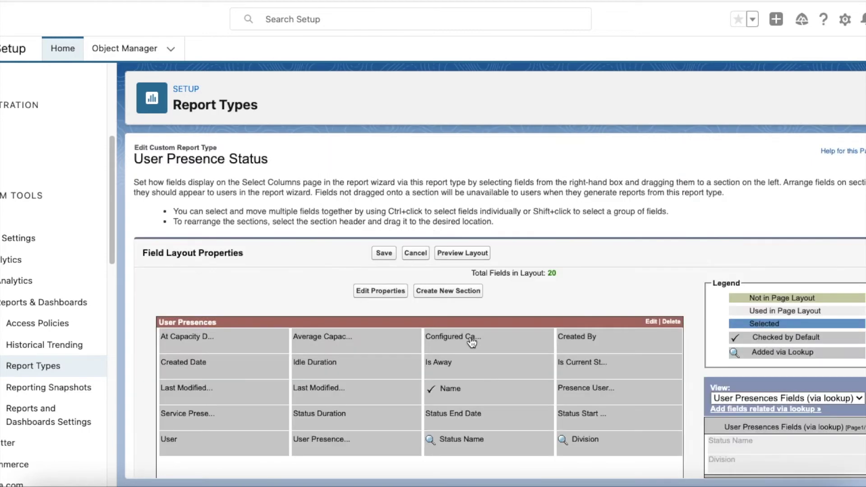
scroll(386, 276, "down", 5)
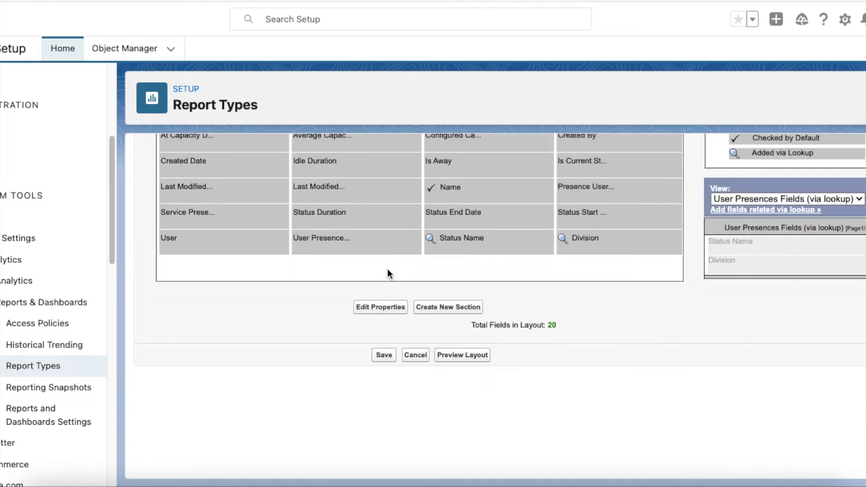
left_click(385, 357)
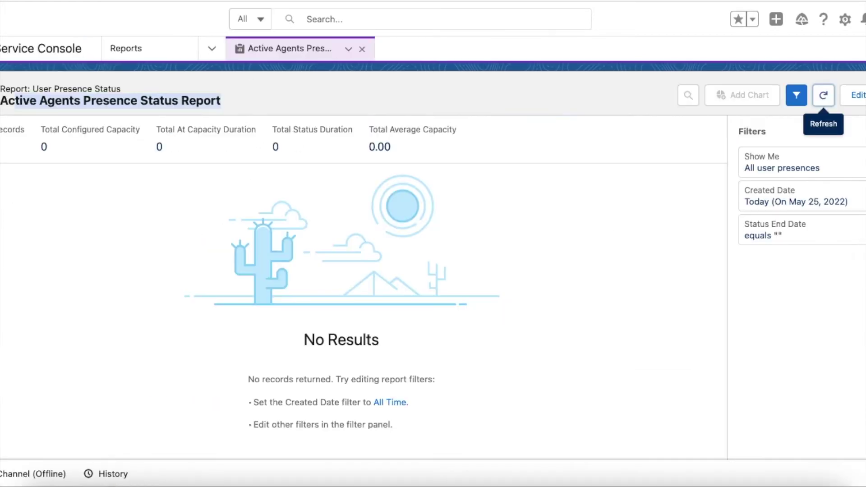
Refresh the report tab, add the User: Division column, and save and run the report.
left_click(343, 53)
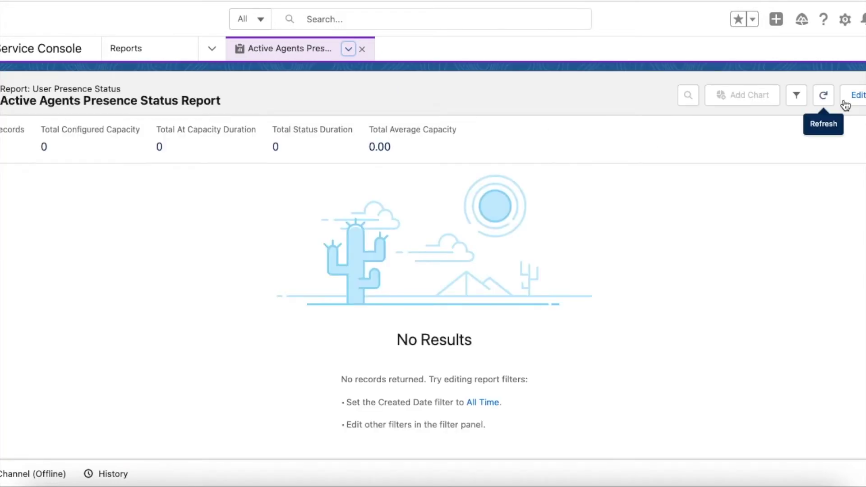
left_click(857, 96)
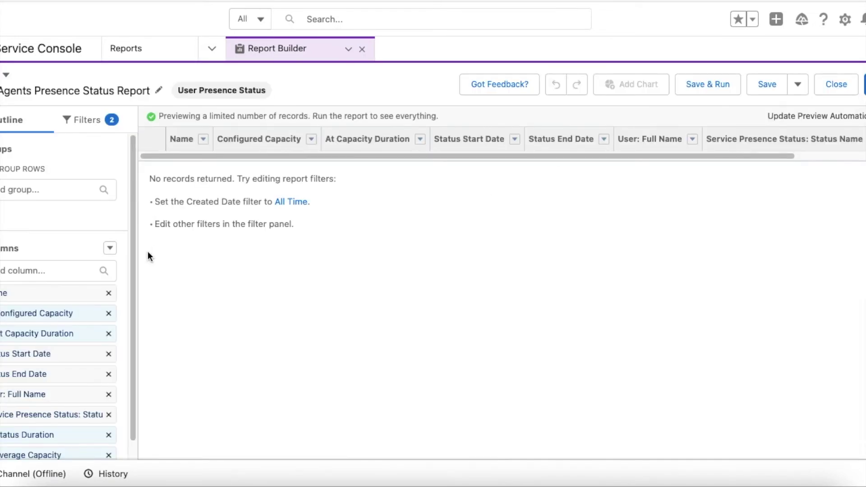
left_click(42, 272)
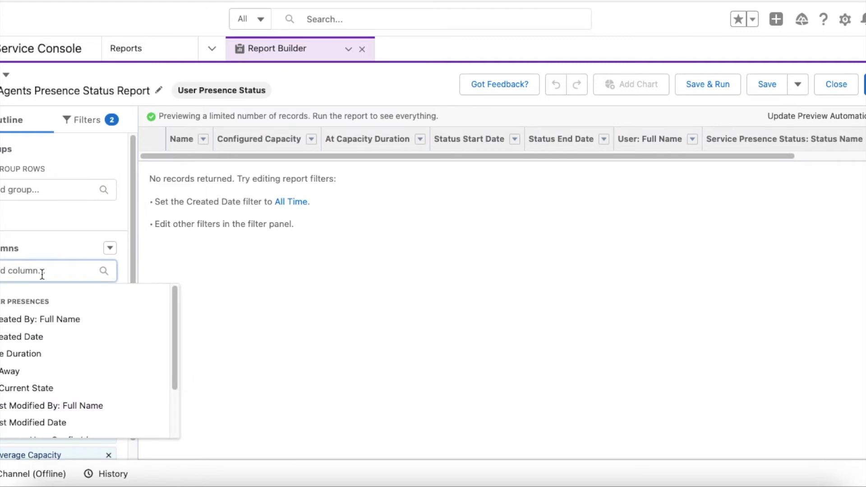
type("divi")
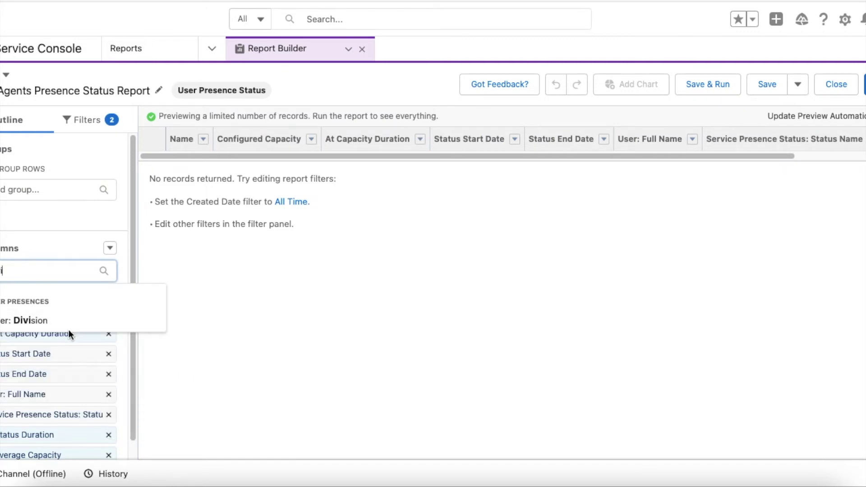
left_click(66, 324)
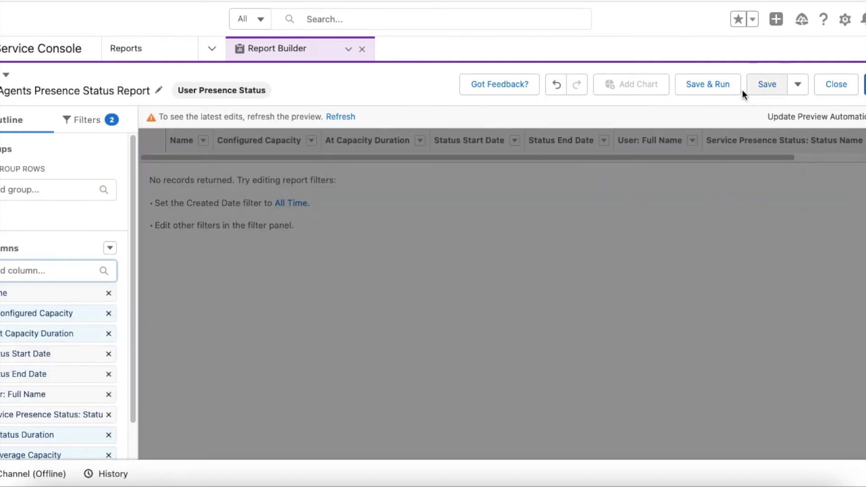
left_click(720, 86)
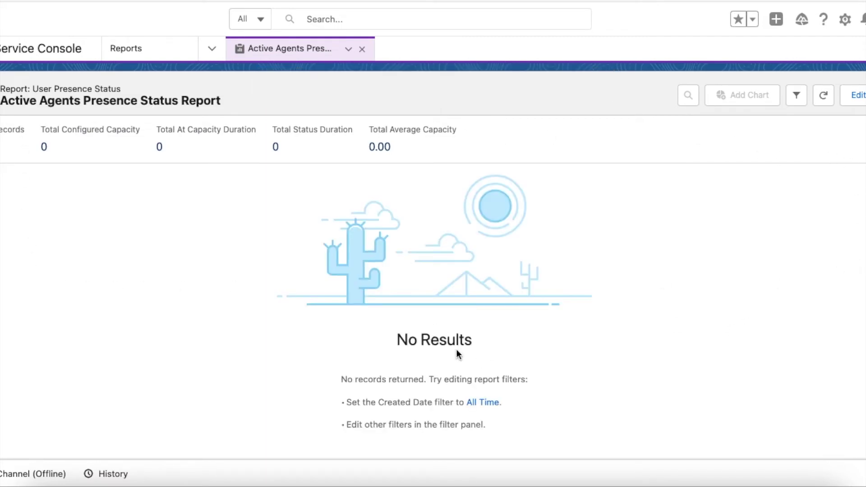
Go online as Available - Chat and refresh the report to list the agent at capacity 5.
left_click(29, 473)
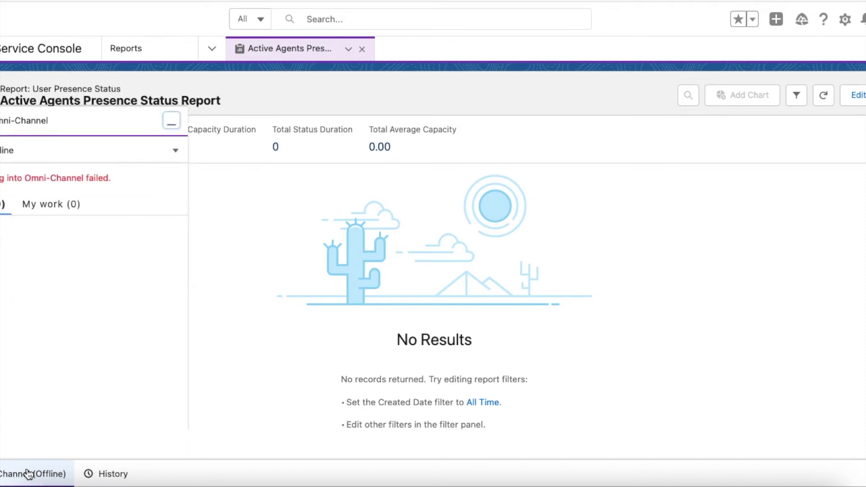
left_click(177, 182)
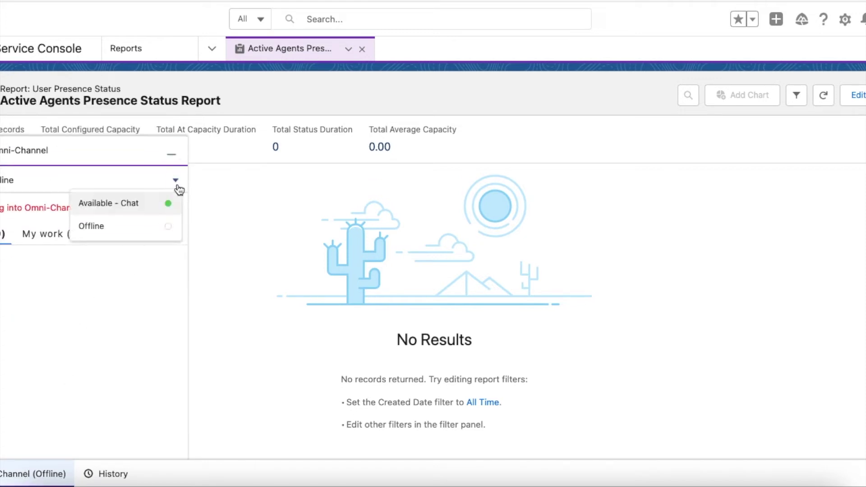
left_click(131, 203)
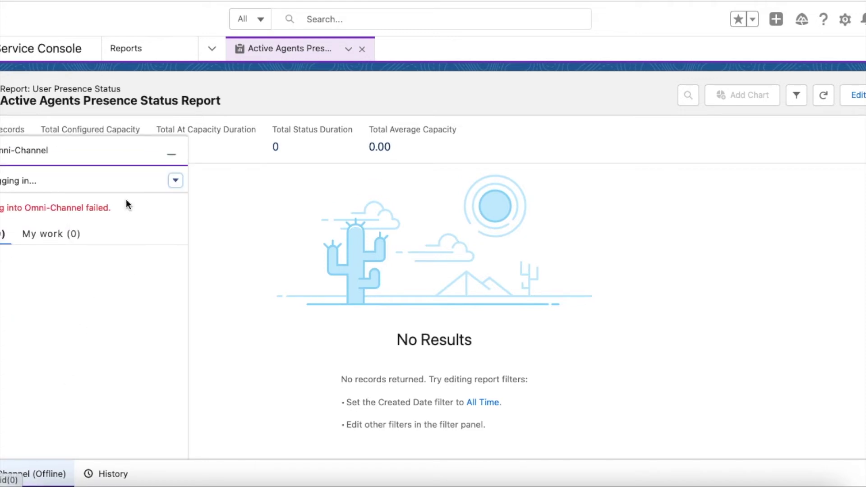
left_click(174, 153)
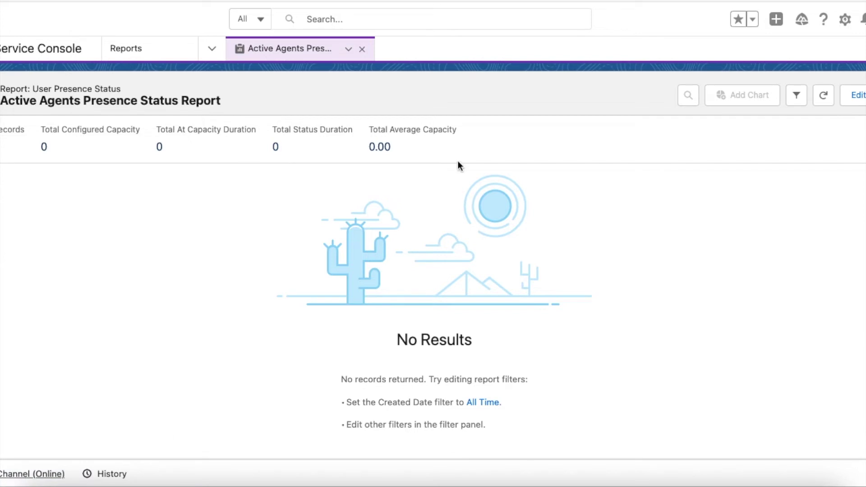
left_click(822, 103)
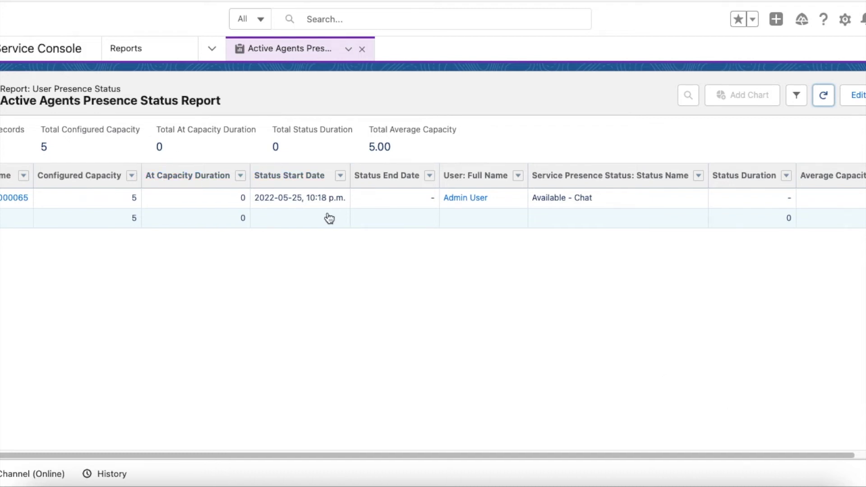
left_click_drag(629, 456, 711, 458)
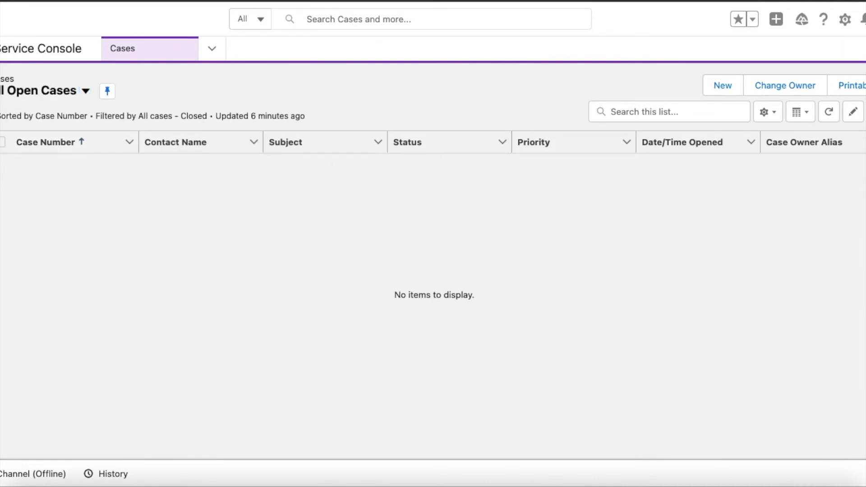
Set the second console user's Omni-Channel status to Available - Chat.
left_click(862, 19)
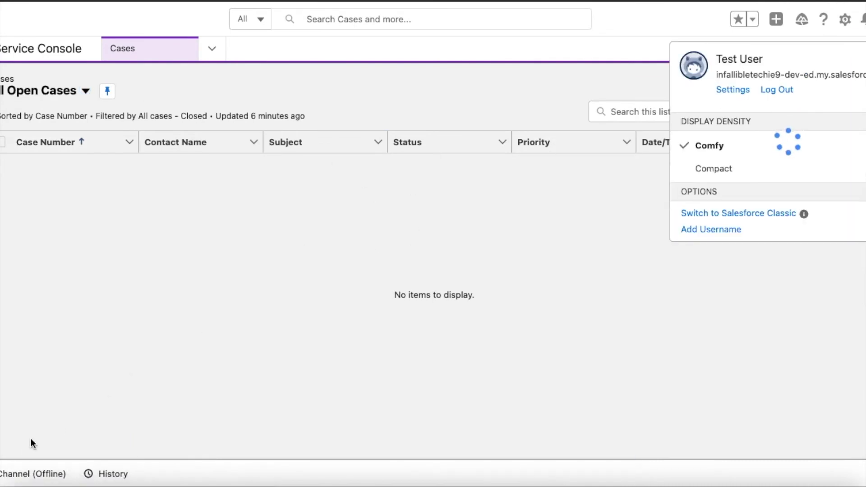
left_click(7, 472)
left_click(175, 182)
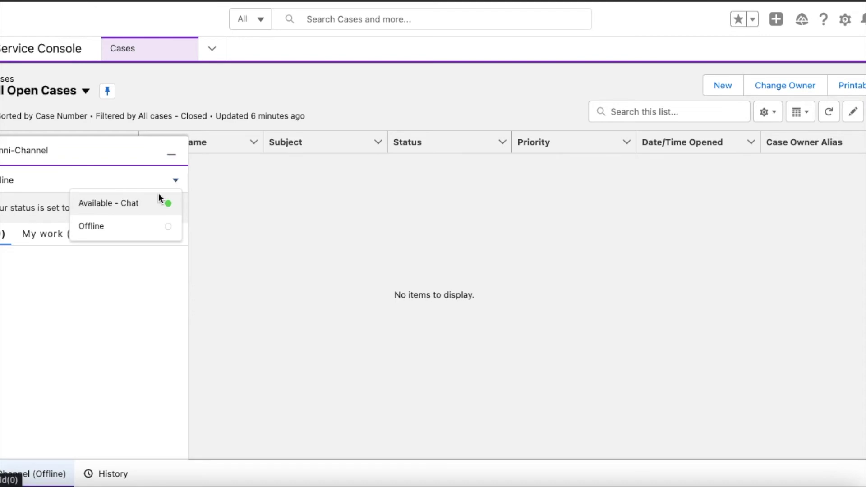
left_click(129, 209)
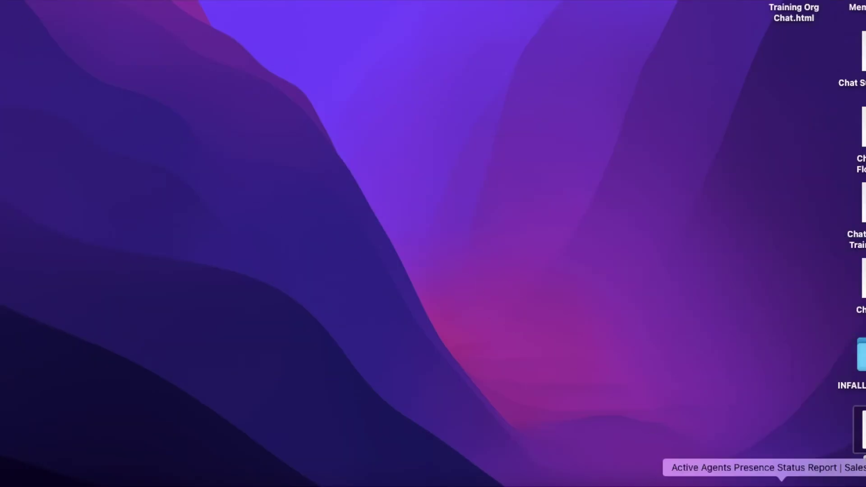
Refresh the report in the other window to confirm two agents at capacity 5 each.
left_click(767, 478)
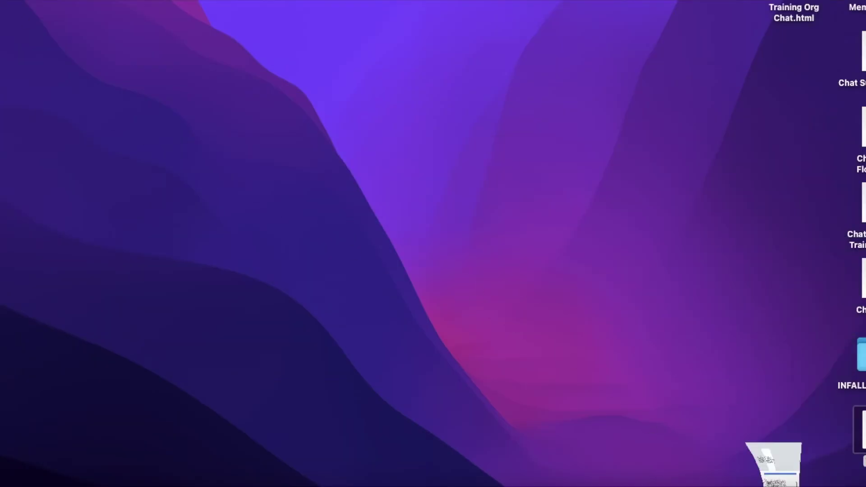
left_click(825, 95)
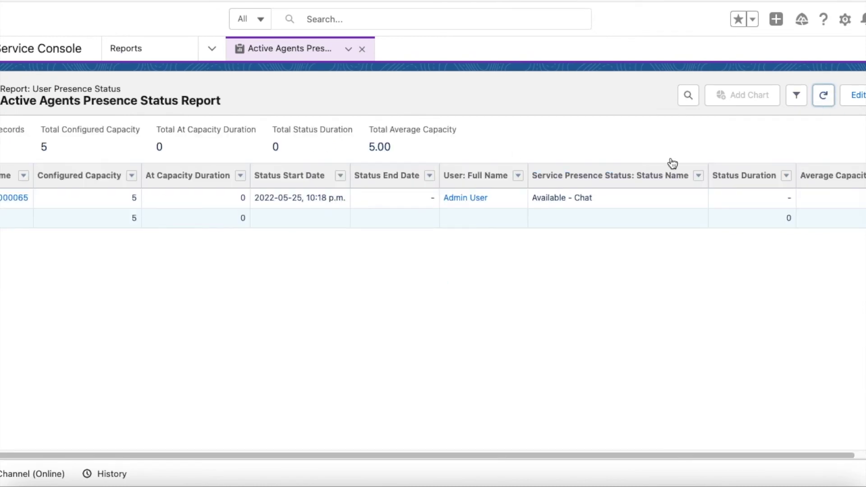
left_click(824, 104)
left_click(802, 477)
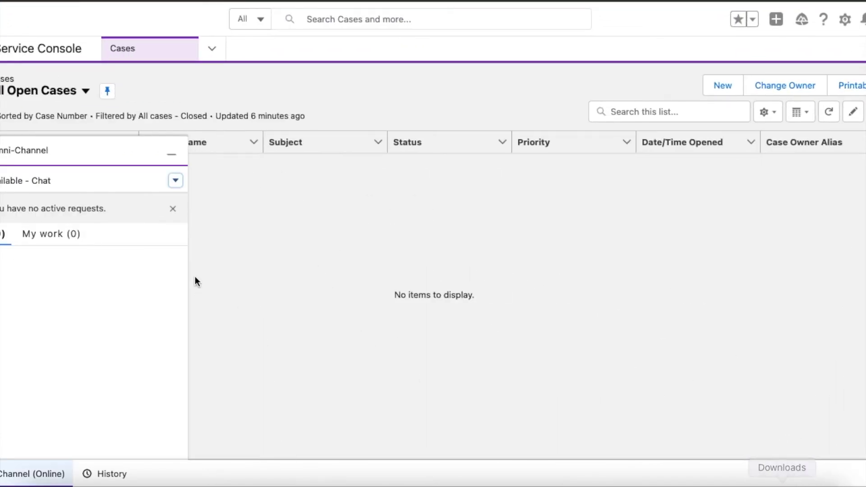
left_click(174, 155)
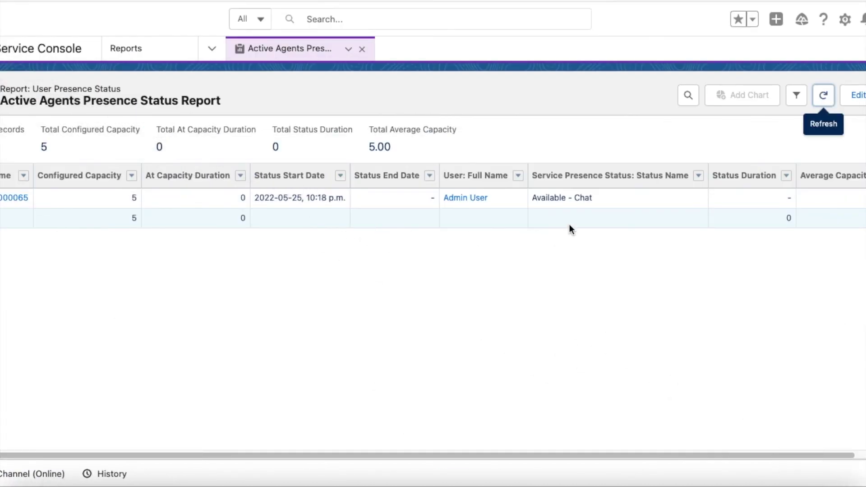
left_click(349, 49)
Reload the report and review both agents' Sales and Service divisions, totalling capacity 10.00.
left_click(327, 69)
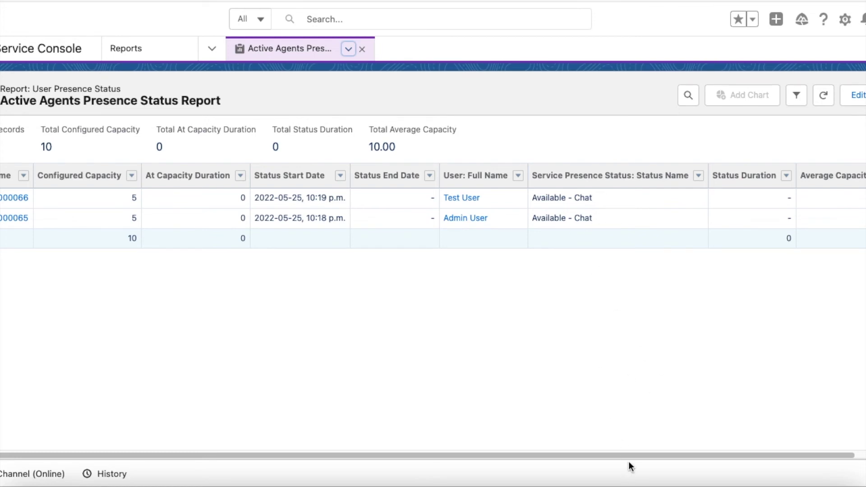
left_click_drag(629, 460, 731, 456)
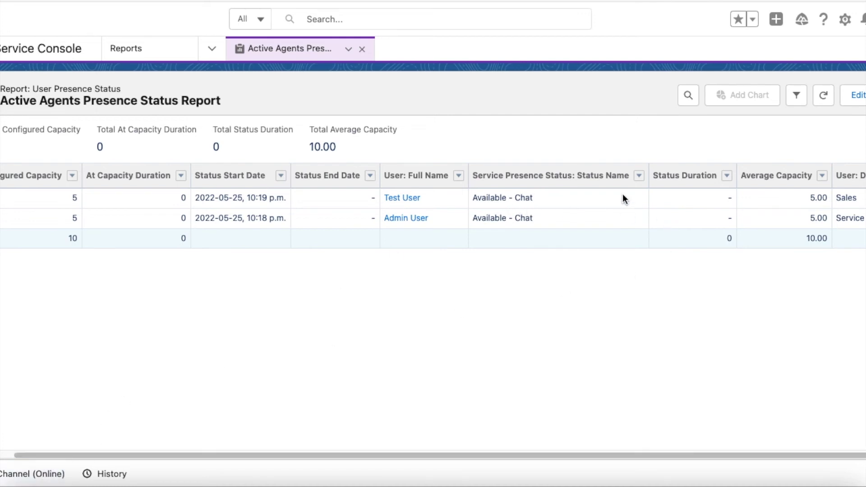
left_click(797, 95)
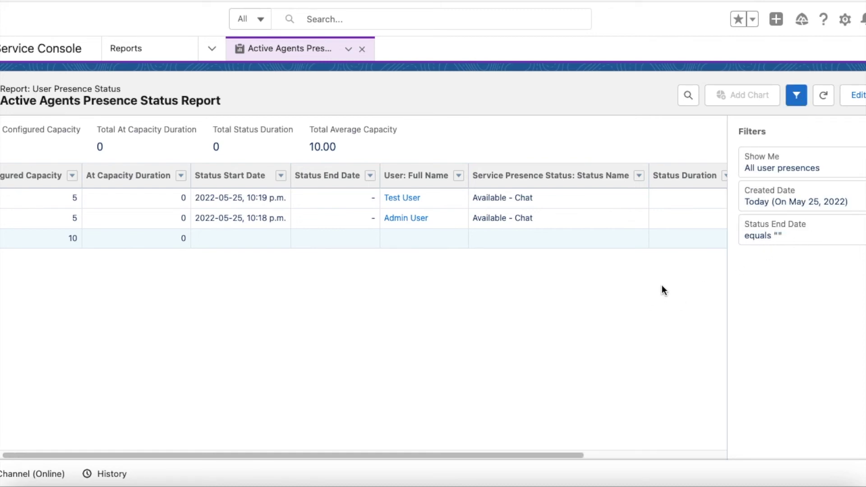
left_click(797, 95)
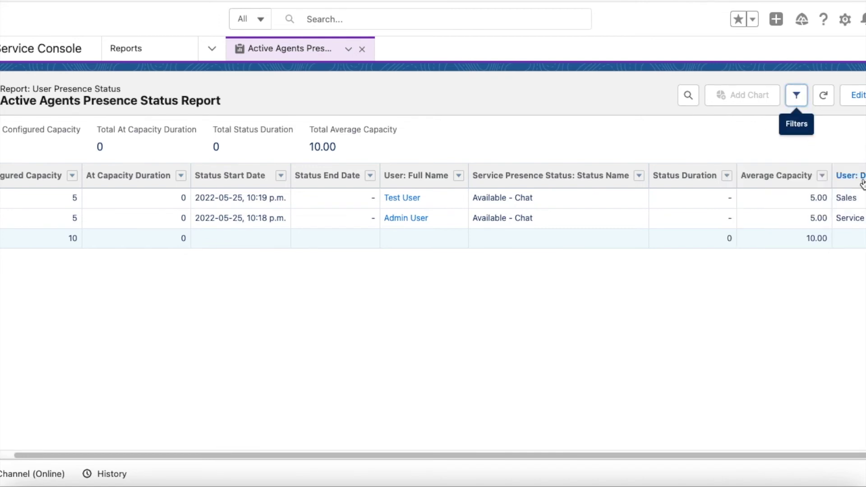
left_click_drag(857, 198, 837, 197)
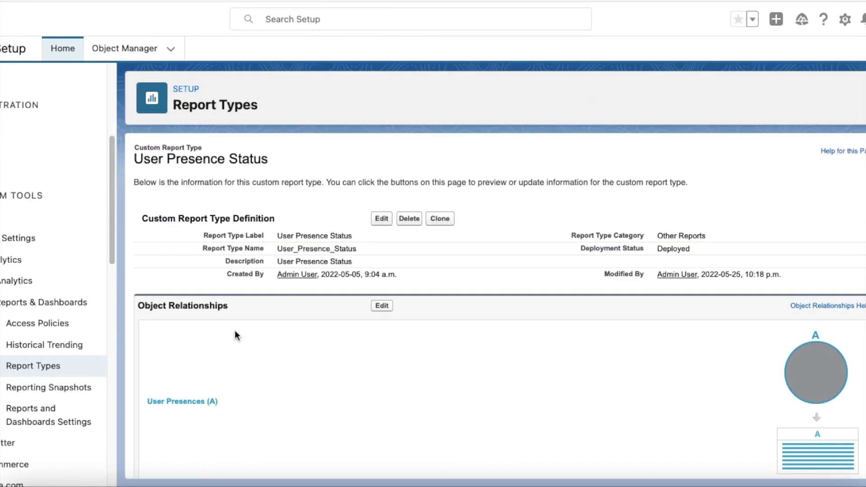
Browse the User lookup fields in the report type layout editor, then cancel without saving.
scroll(237, 281, "down", 2)
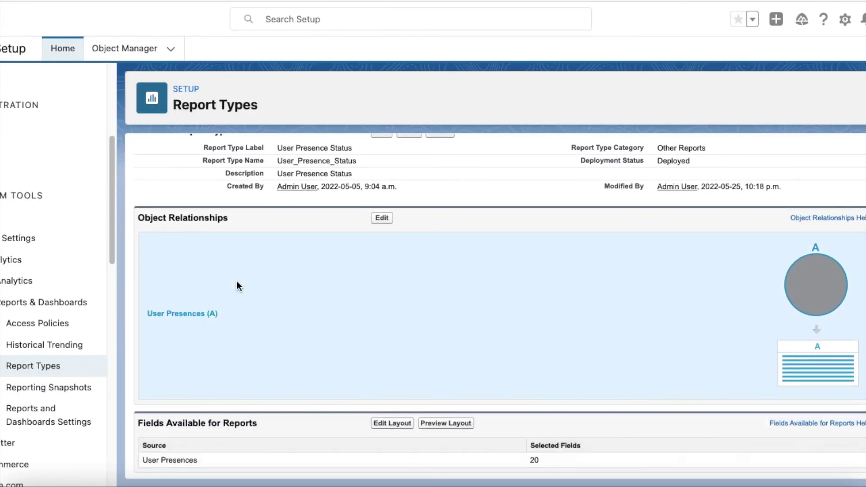
left_click(393, 424)
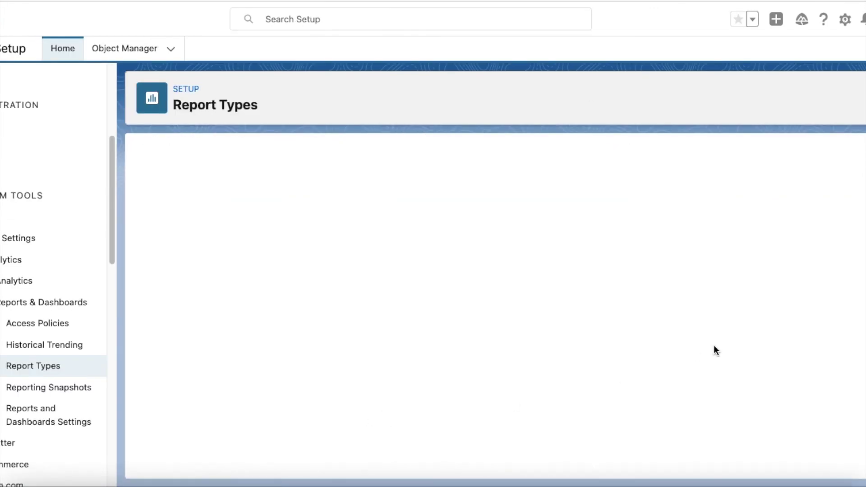
scroll(722, 343, "down", 2)
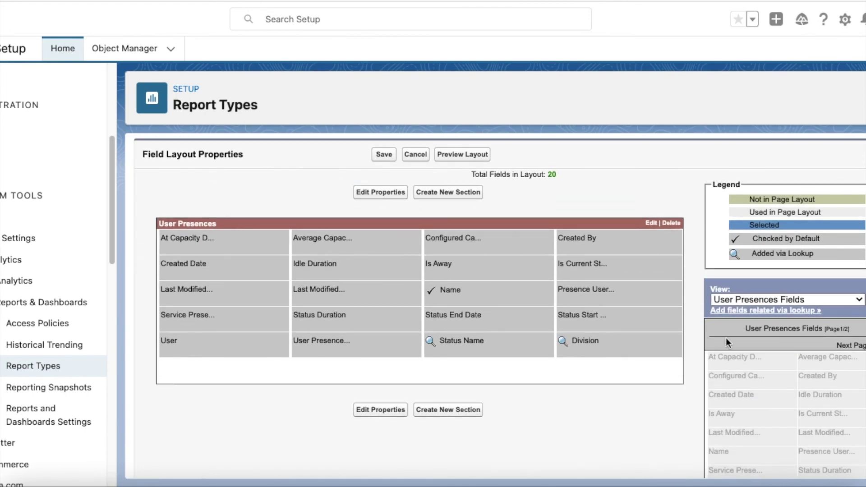
left_click(807, 312)
left_click(361, 221)
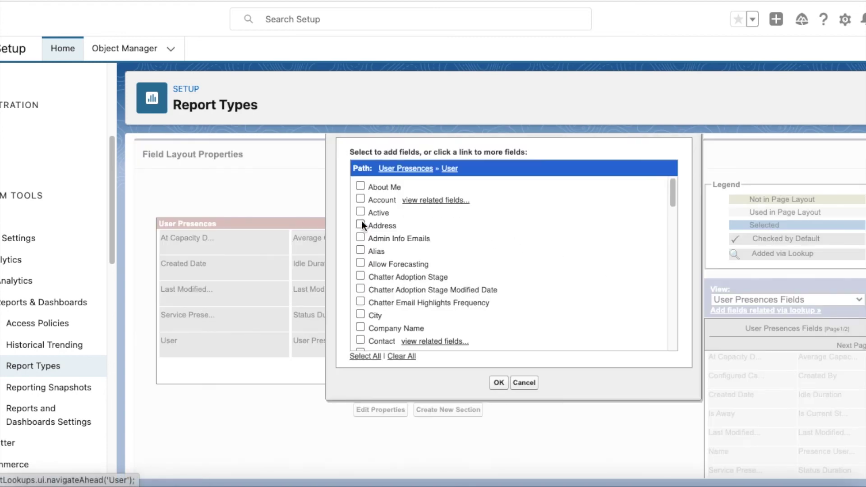
left_click(499, 383)
left_click(408, 459)
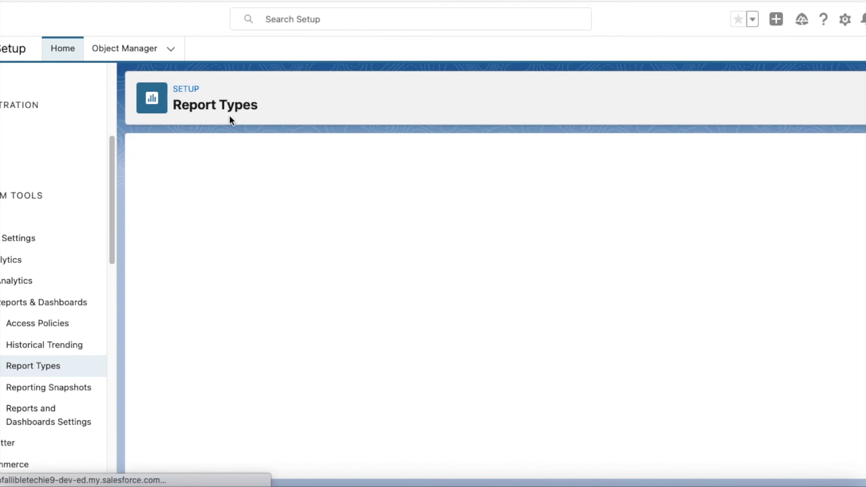